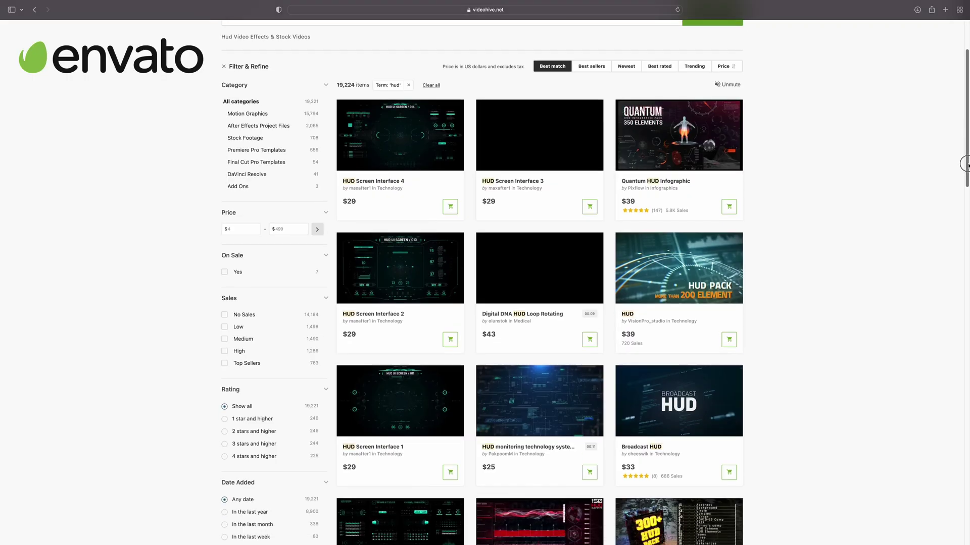
Scroll to the High Tech Log in Interface HUD overlay and play its preview video.
scroll(965, 192, "down", 5)
left_click_drag(964, 192, 963, 316)
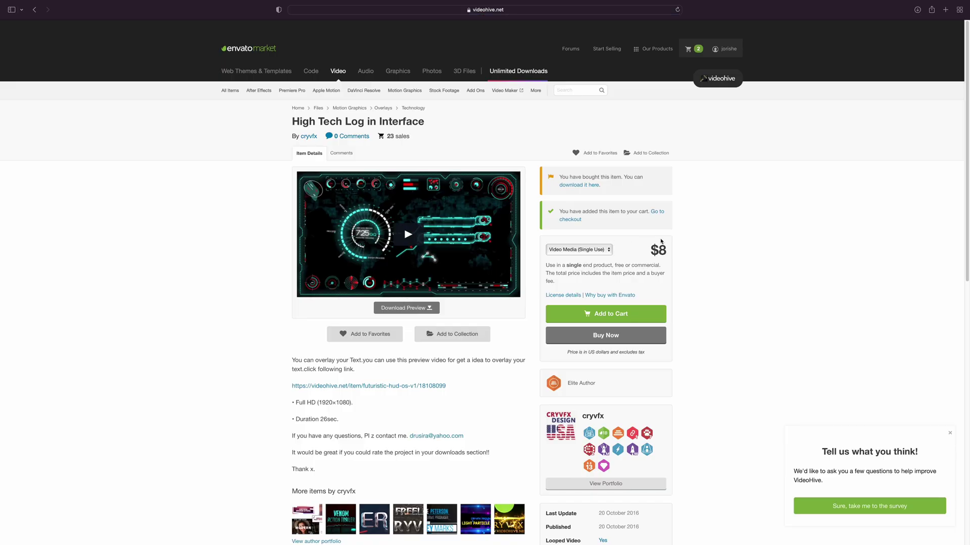
left_click(407, 236)
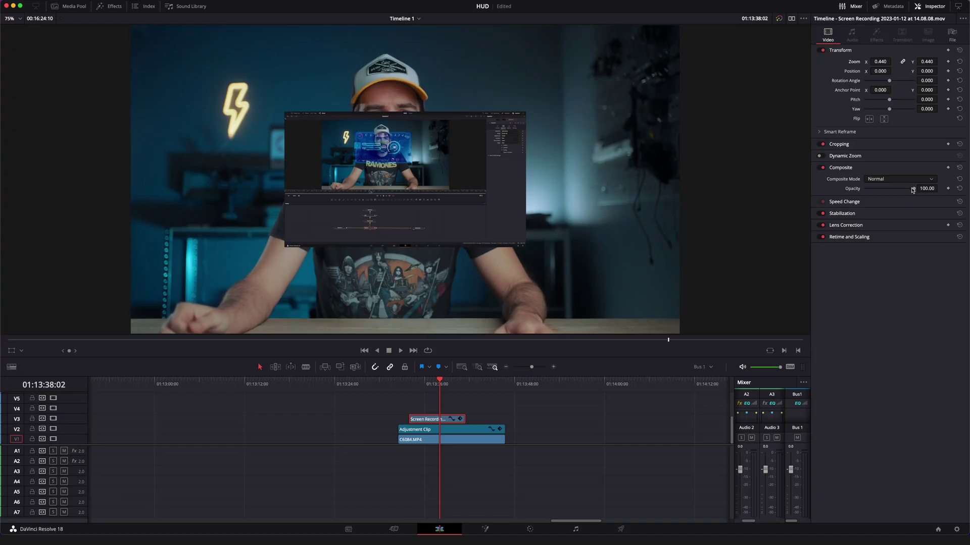
Lower the HUD overlay's Composite Opacity to about 58 and set Position X to -82.
left_click_drag(913, 190, 900, 191)
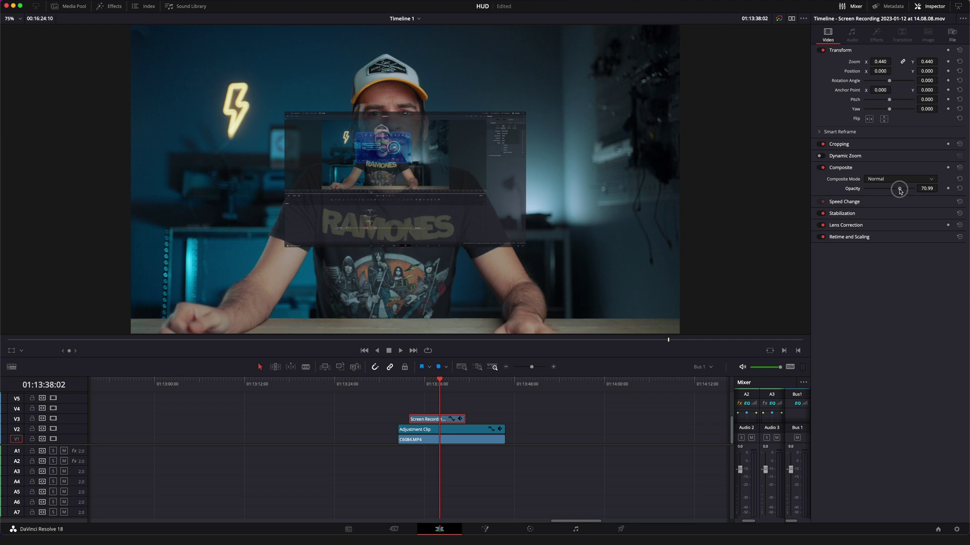
left_click_drag(897, 193, 893, 191)
left_click_drag(880, 71, 851, 75)
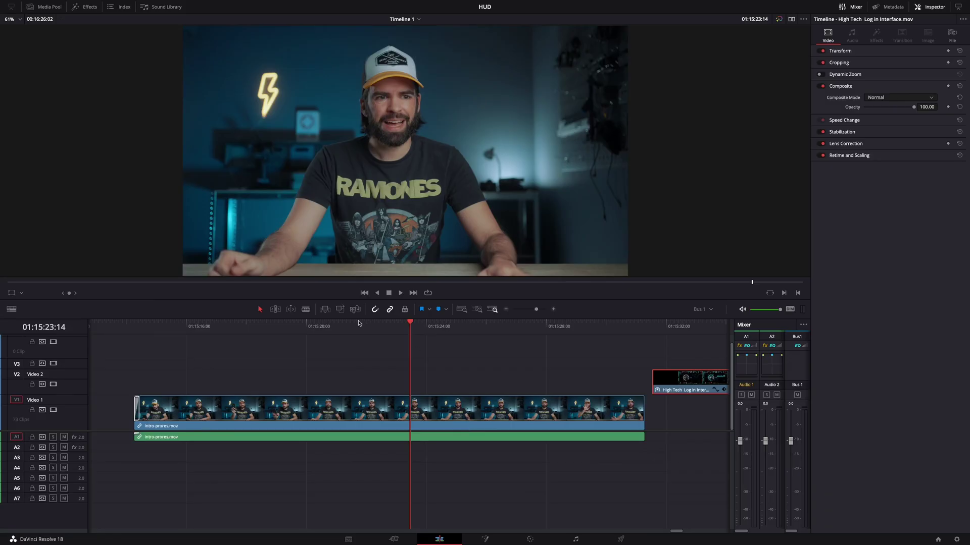
Split intro-prores.mov at two points and drag the HUD clip over its middle section.
left_click(352, 323)
left_click(335, 414)
left_click_drag(331, 328, 264, 332)
key("ctrl+b")
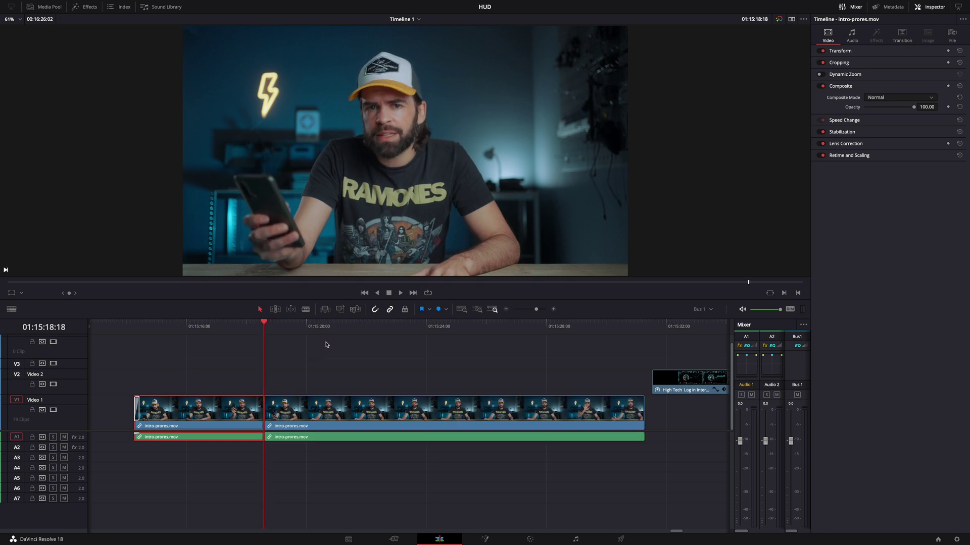
key("space")
key("space")
left_click(476, 420)
key("ctrl+b")
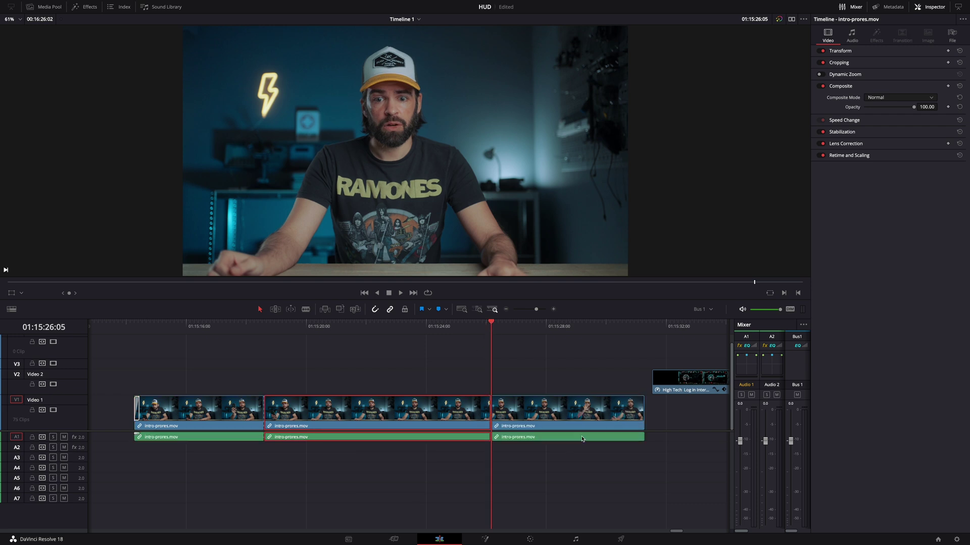
left_click_drag(673, 382, 280, 387)
Snap the HUD clip to the first cut, split it at the second, delete the overflow, reselect it.
left_click(404, 347)
left_click(482, 326)
left_click_drag(484, 325, 491, 326)
key("ctrl+b")
left_click(521, 383)
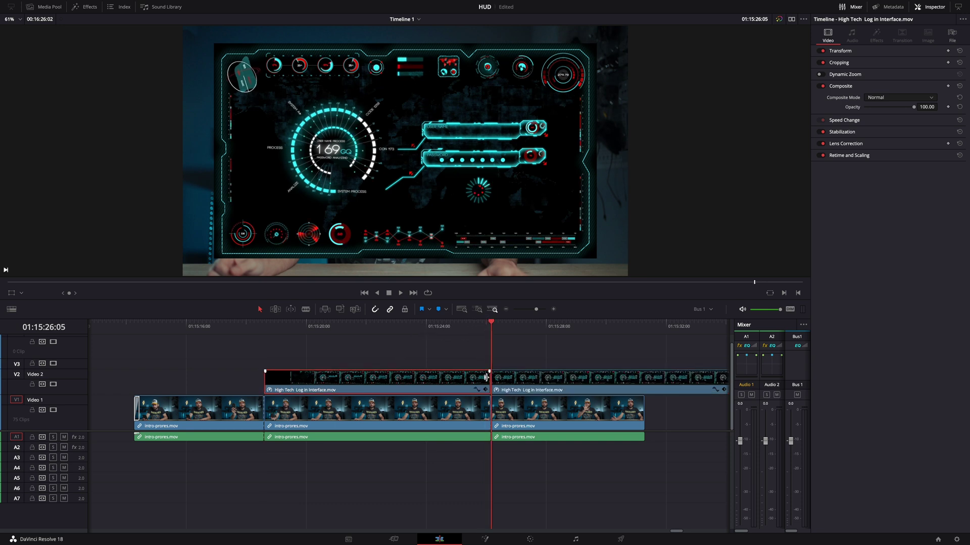
key("Delete")
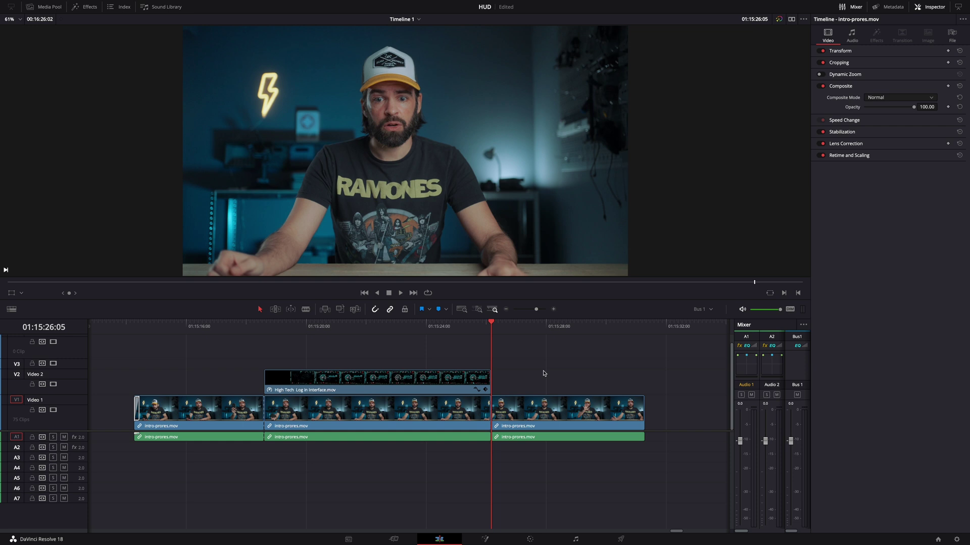
left_click_drag(390, 326, 351, 331)
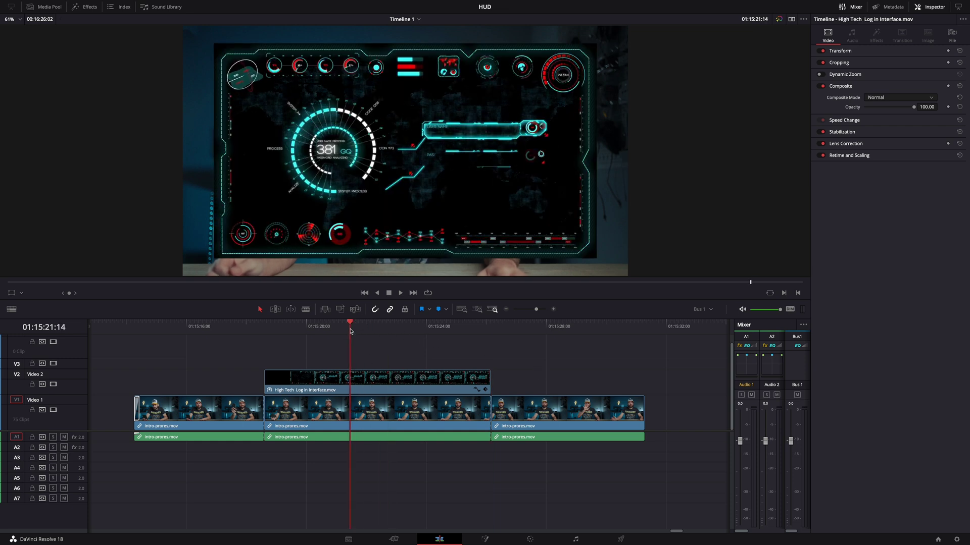
left_click(356, 383)
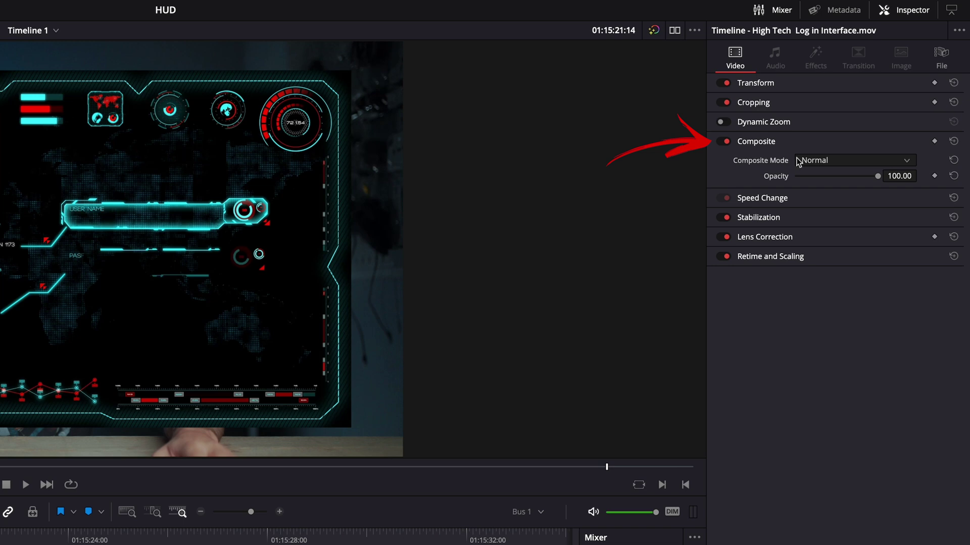
Set the HUD clip's Composite Mode to Screen and switch to the Color page.
left_click(824, 161)
scroll(821, 186, "down", 10)
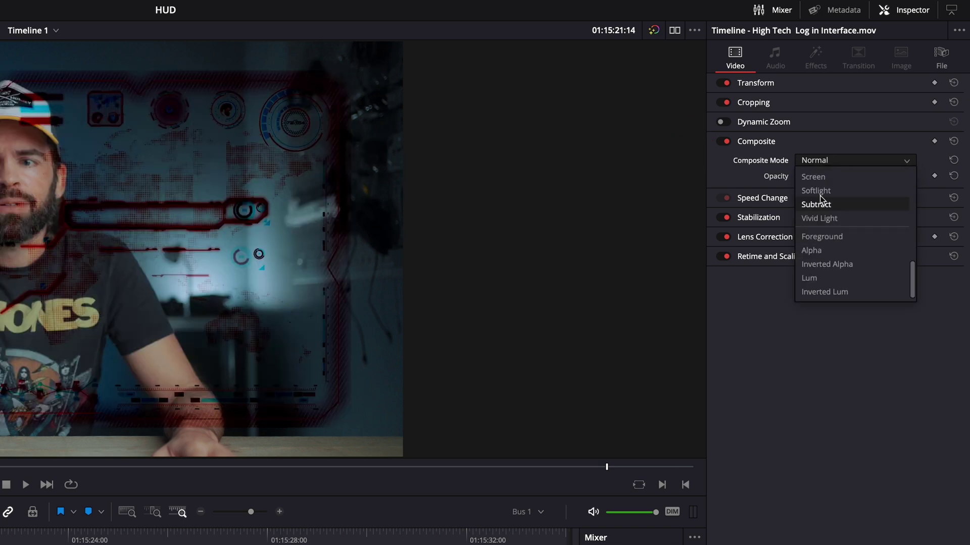
left_click(818, 177)
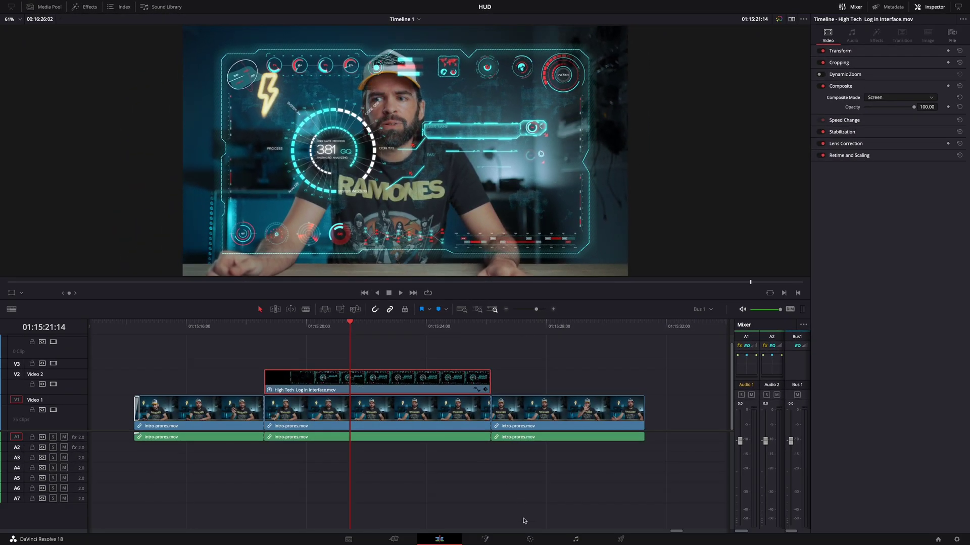
left_click(530, 540)
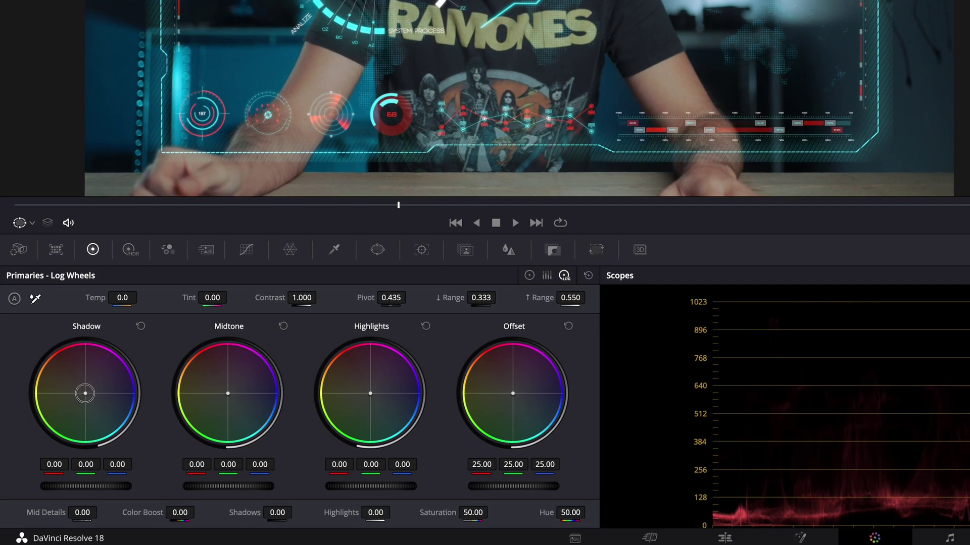
Push the shadows toward blue (Lift blue 0.12, green -0.03) and show the Color Wheels.
left_click_drag(85, 393, 94, 393)
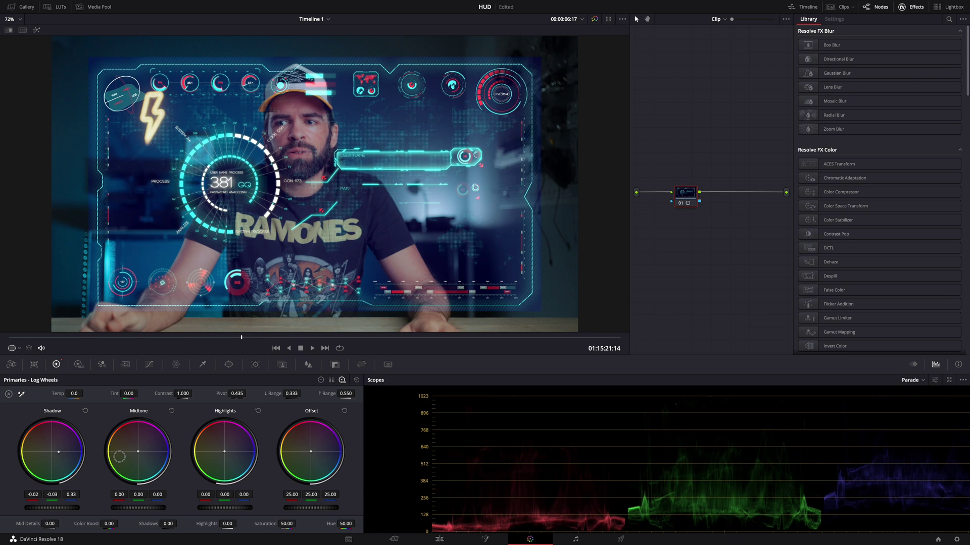
left_click_drag(119, 456, 168, 477)
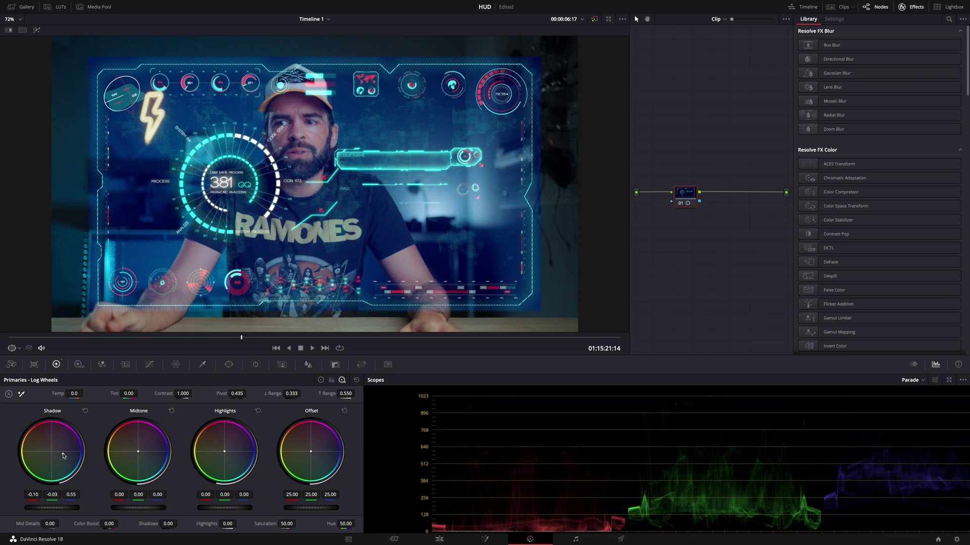
left_click(321, 381)
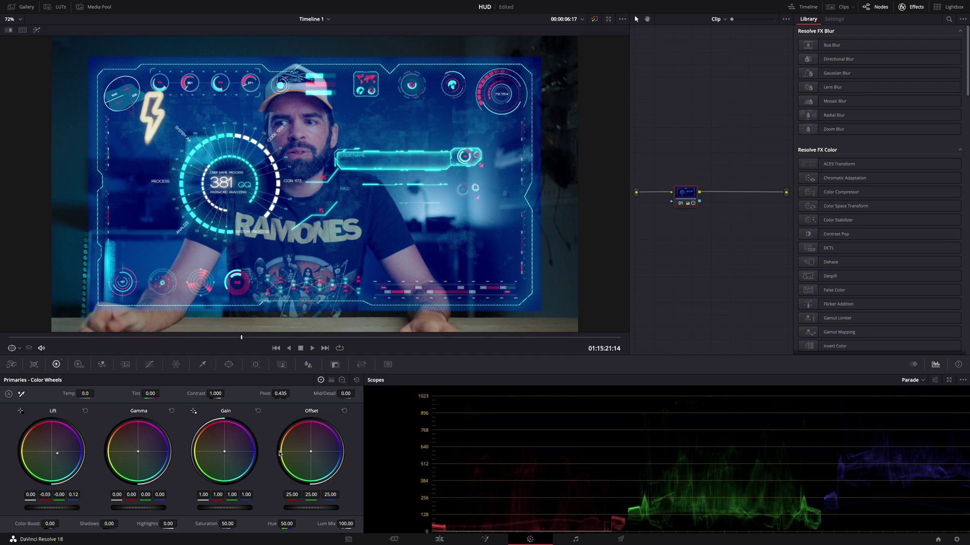
On the Edit page, combine the HUD and presenter middle section into Fusion Clip 3 and open Fusion.
left_click(439, 539)
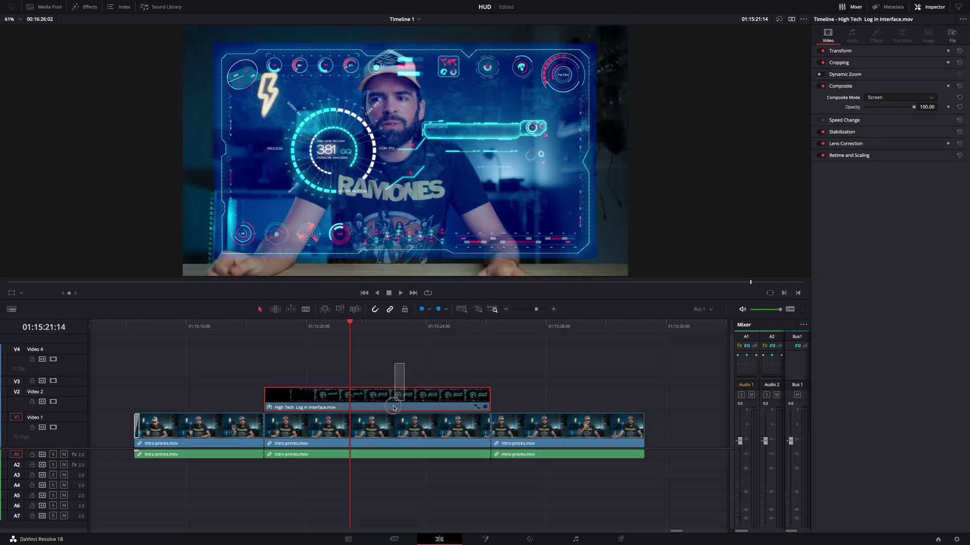
right_click(387, 408)
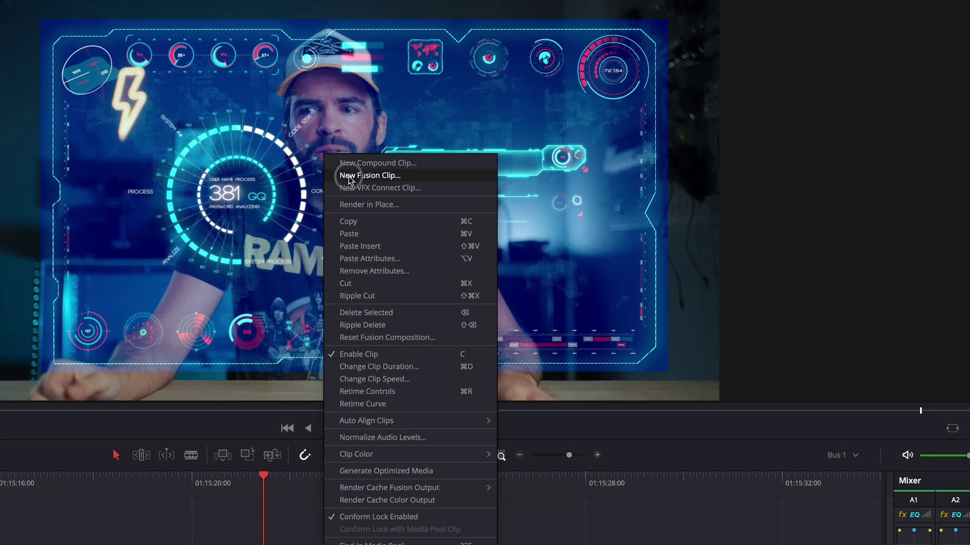
left_click(349, 176)
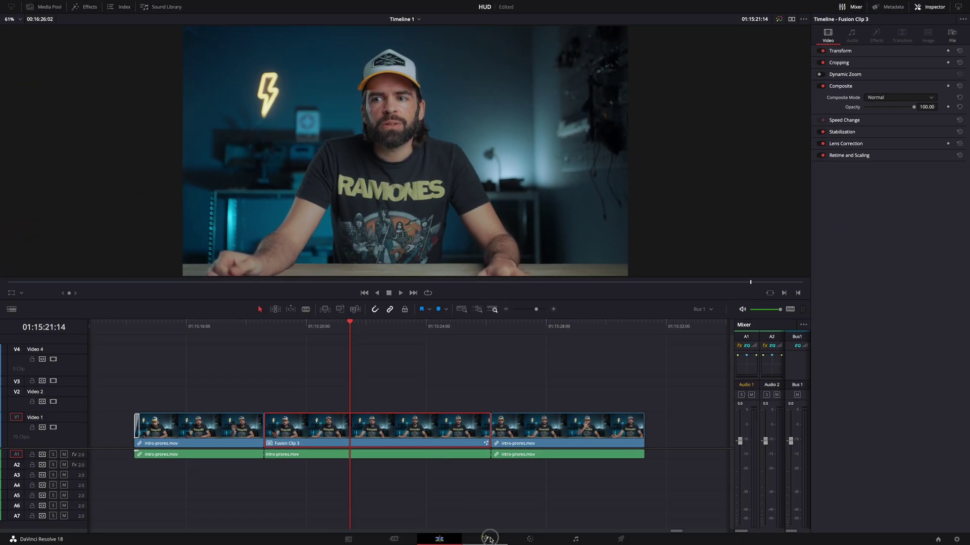
left_click(489, 539)
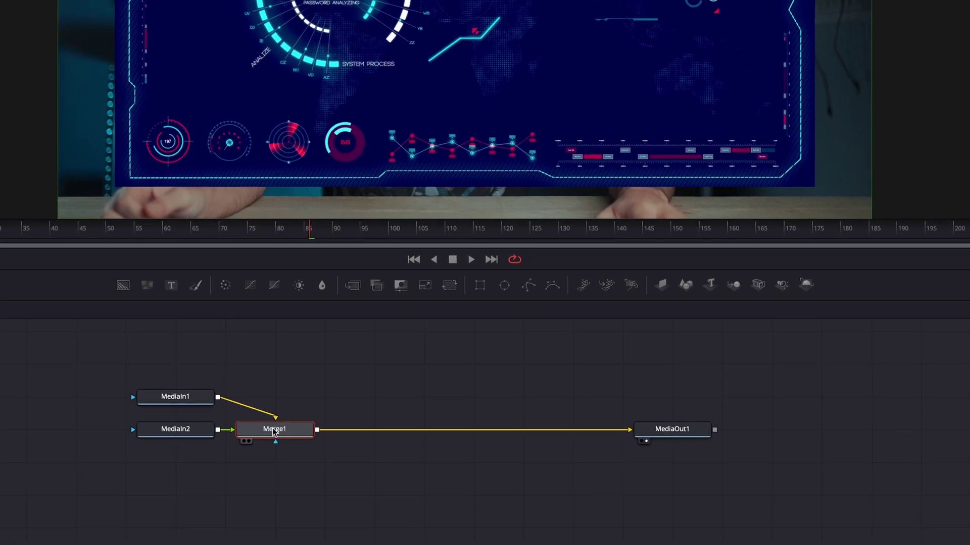
Delete Merge1, move MediaIn2 above, and line MediaIn1 up with MediaOut1.
key("Delete")
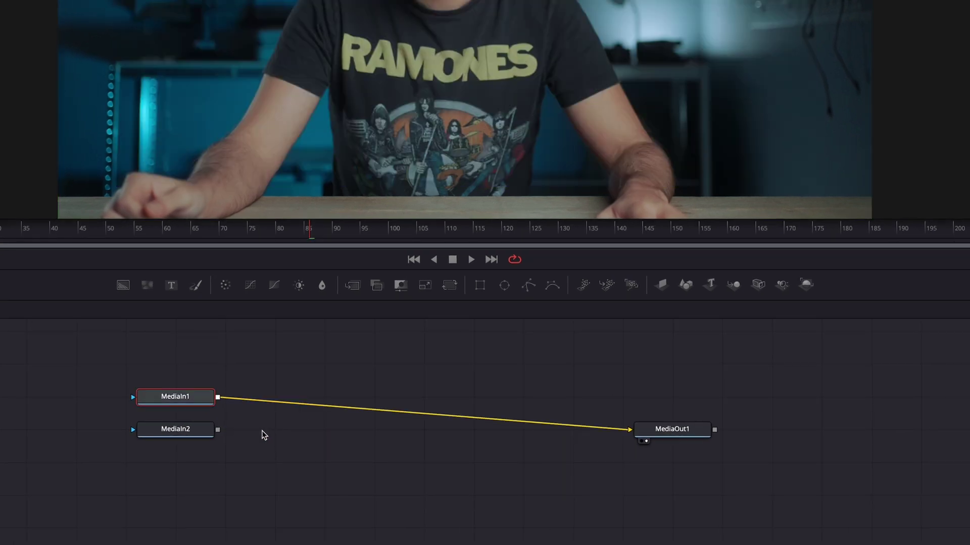
left_click_drag(190, 430, 188, 360)
left_click_drag(190, 399, 190, 433)
left_click(190, 433)
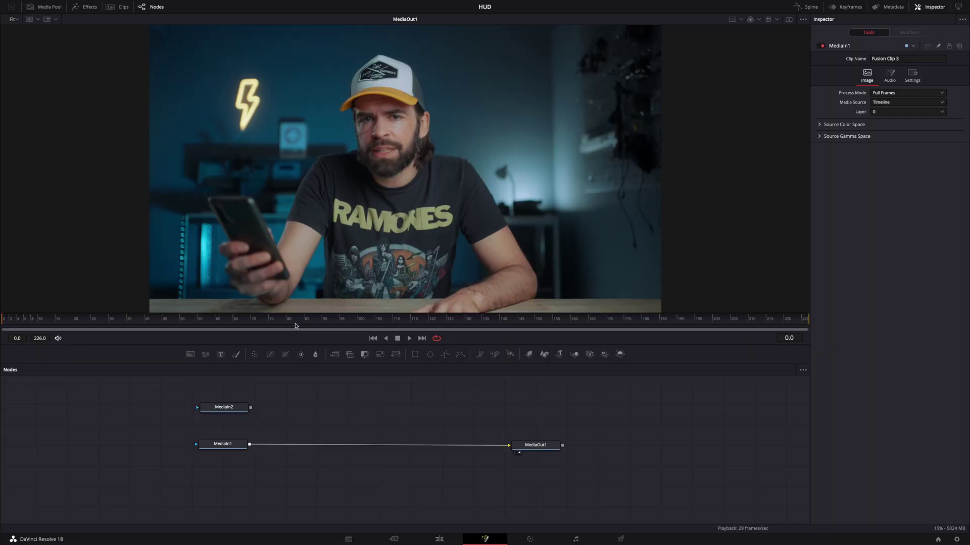
Add a Tracker node with the 'tr' search and drop it onto the MediaIn1–MediaOut1 link.
key("shift+space")
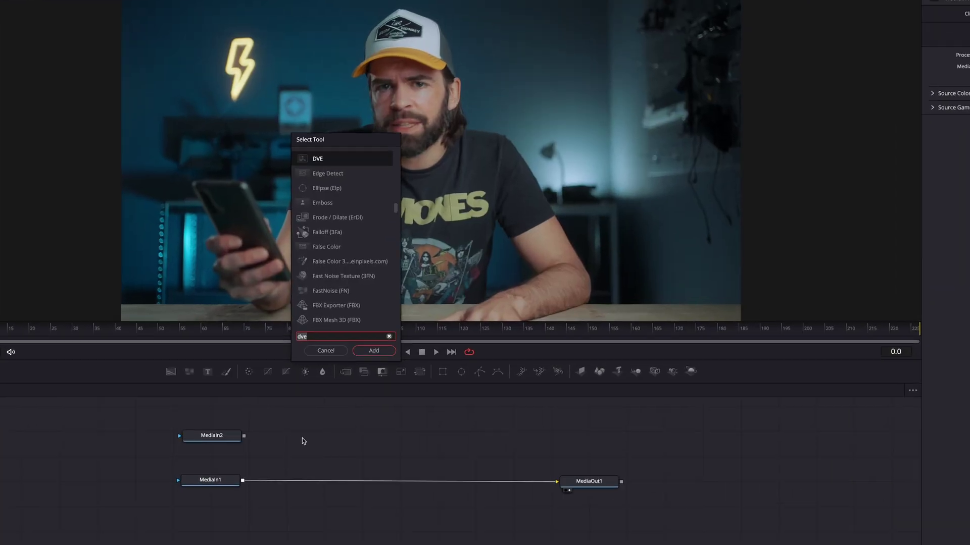
type("tr")
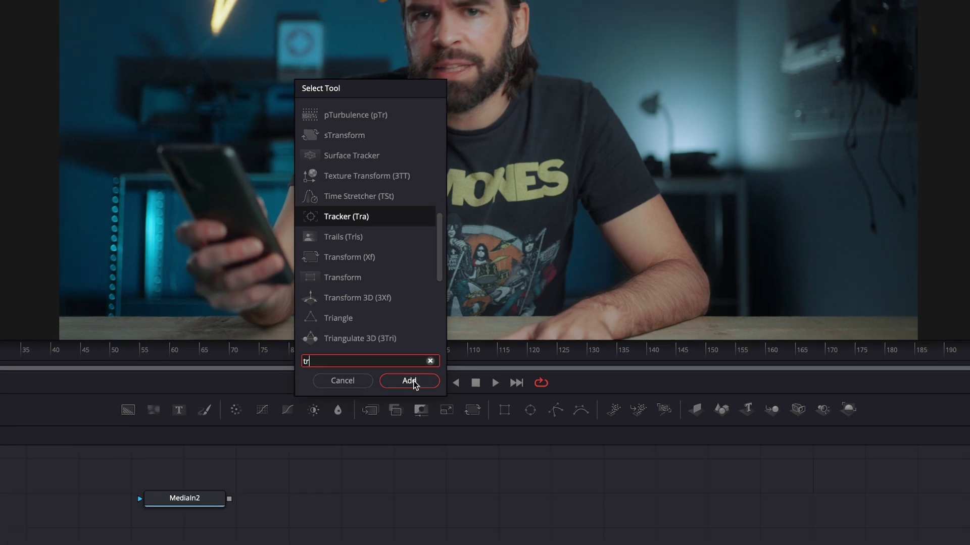
left_click(418, 390)
left_click_drag(299, 427, 356, 447)
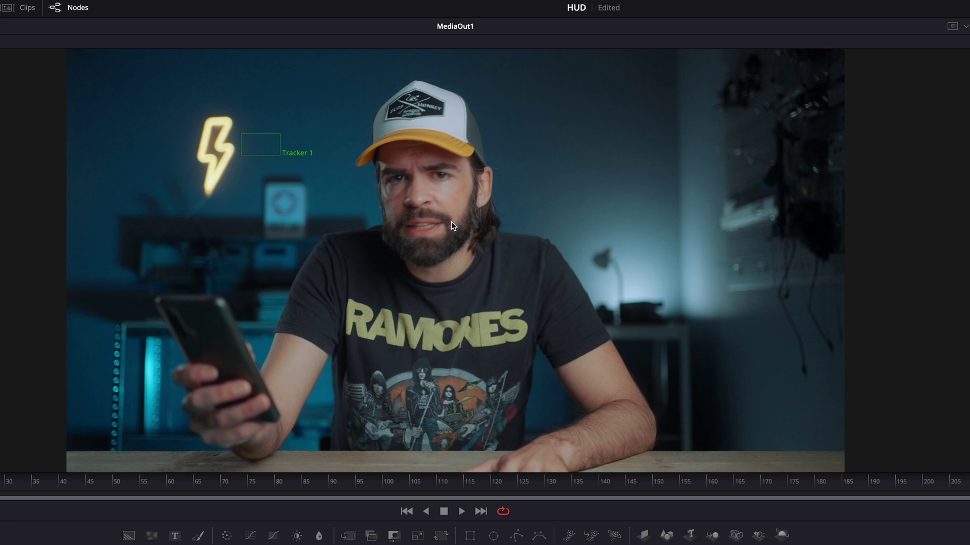
Track the presenter's nose forward over 226 frames, then wire MediaIn2 into Tracker1's foreground input.
mouse_move(255, 142)
left_click_drag(241, 134, 398, 195)
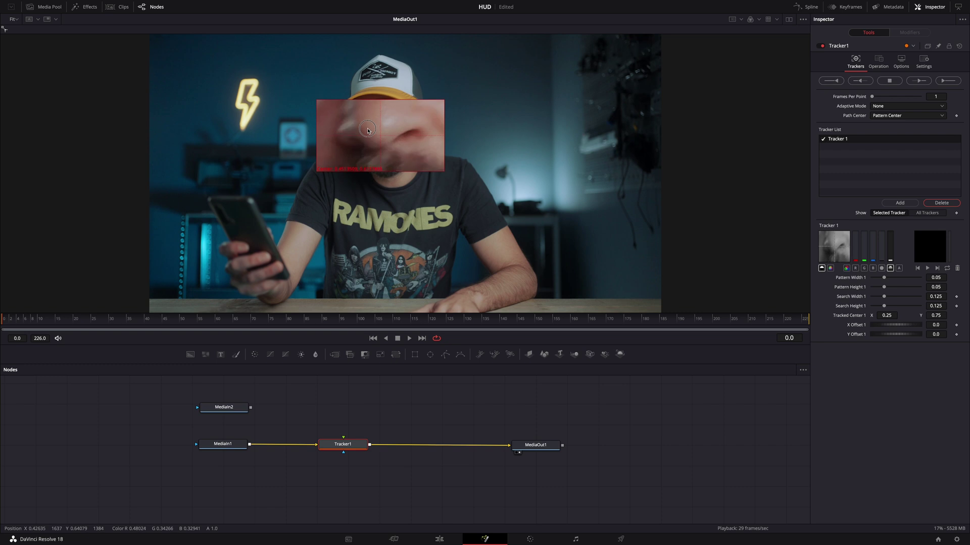
left_click_drag(368, 130, 368, 131)
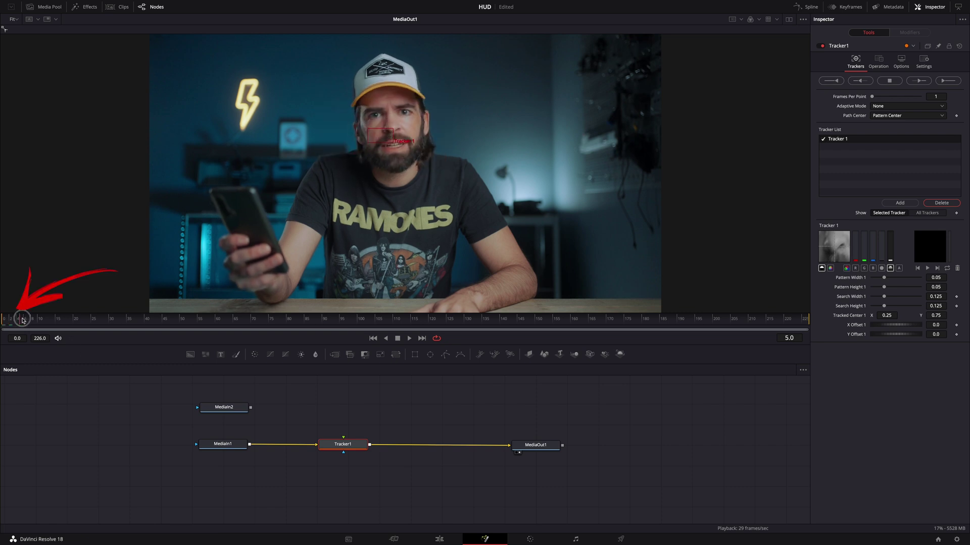
left_click(948, 81)
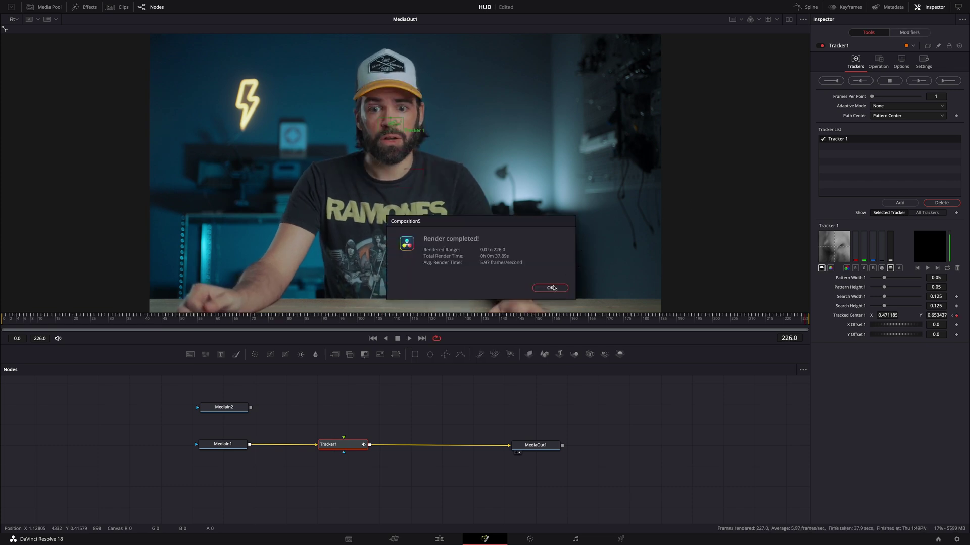
left_click(552, 288)
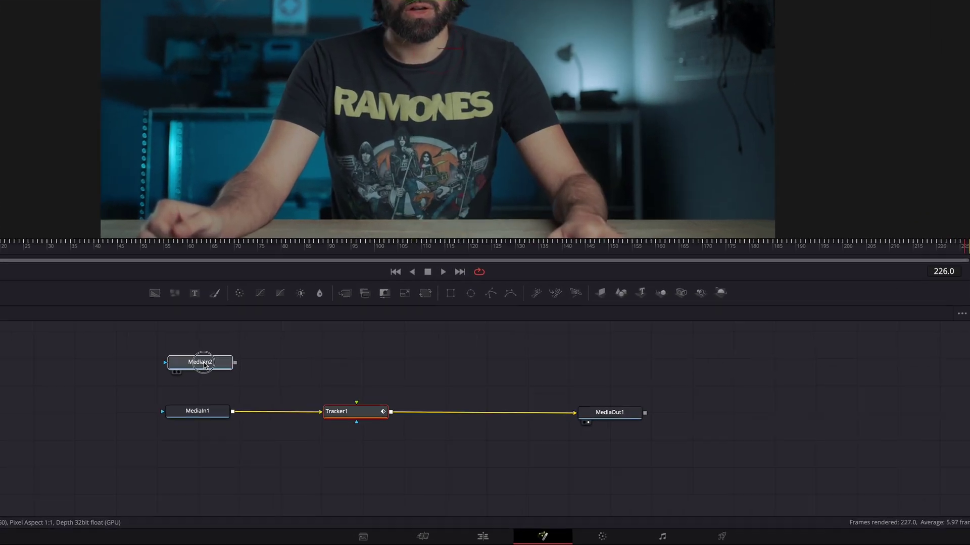
left_click_drag(240, 407, 359, 395)
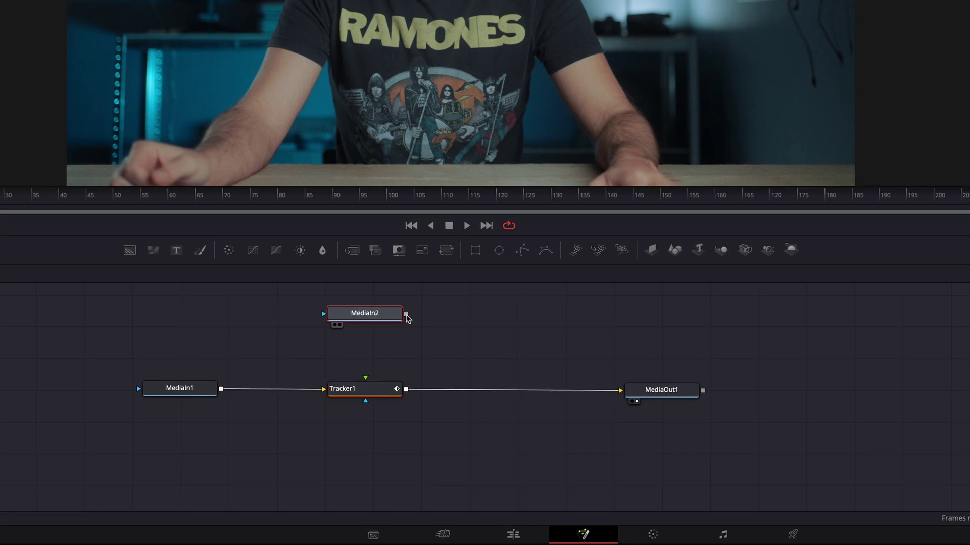
left_click_drag(405, 325, 364, 392)
Feed MediaIn2 into Tracker1's foreground as a Screen-blended Match Move, then shift the main nodes down.
left_click(364, 391)
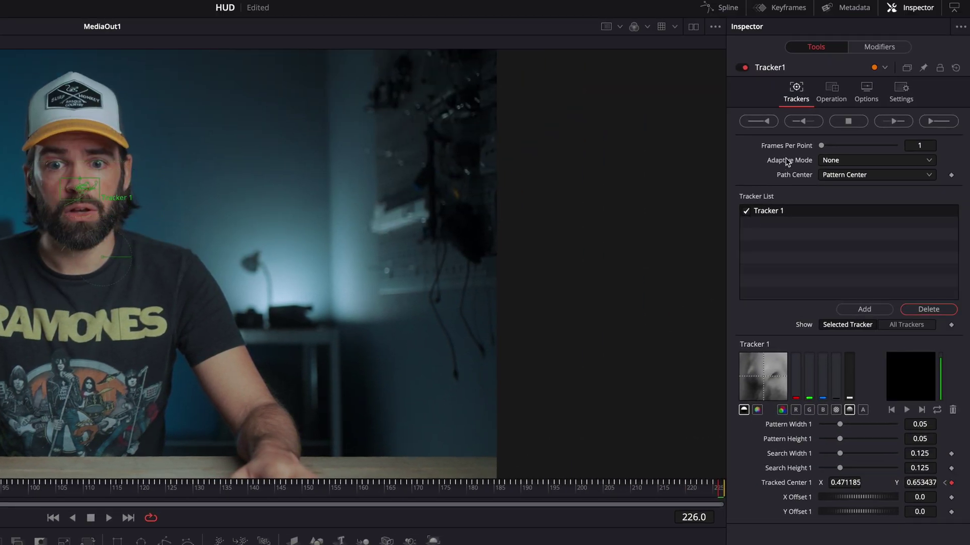
left_click(831, 97)
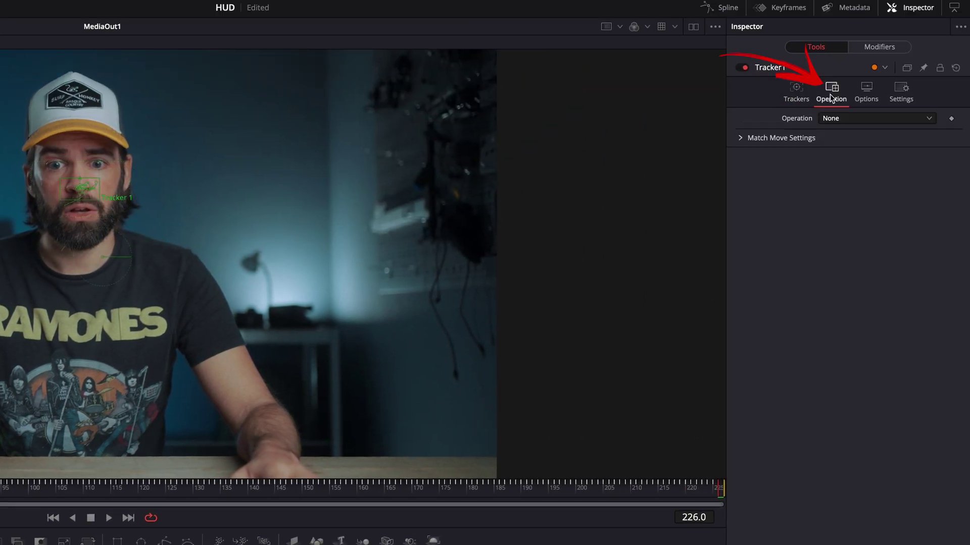
left_click(829, 121)
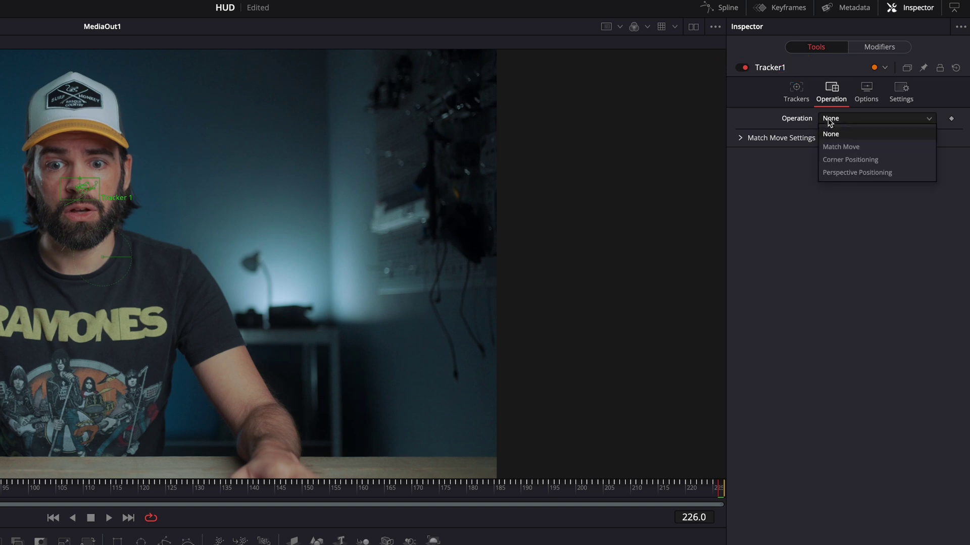
left_click(832, 145)
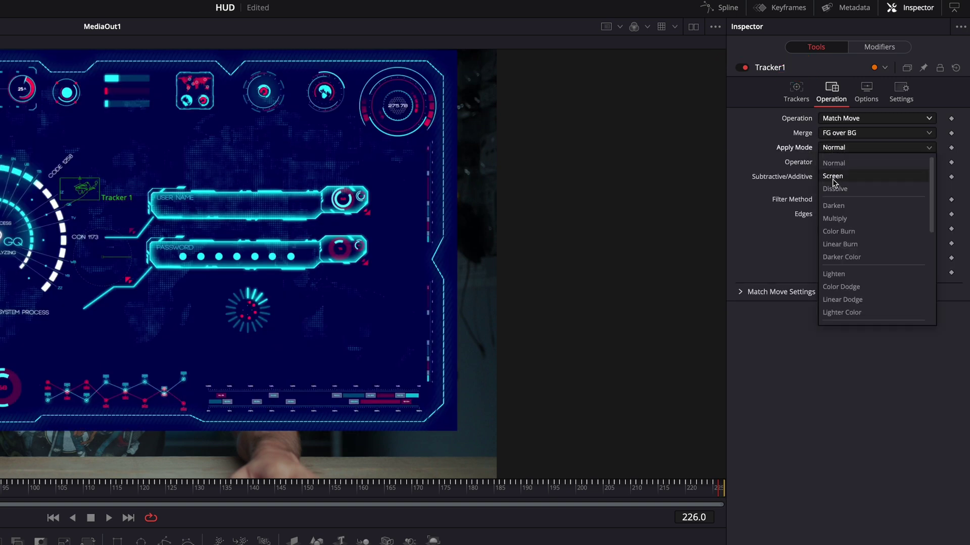
left_click(832, 177)
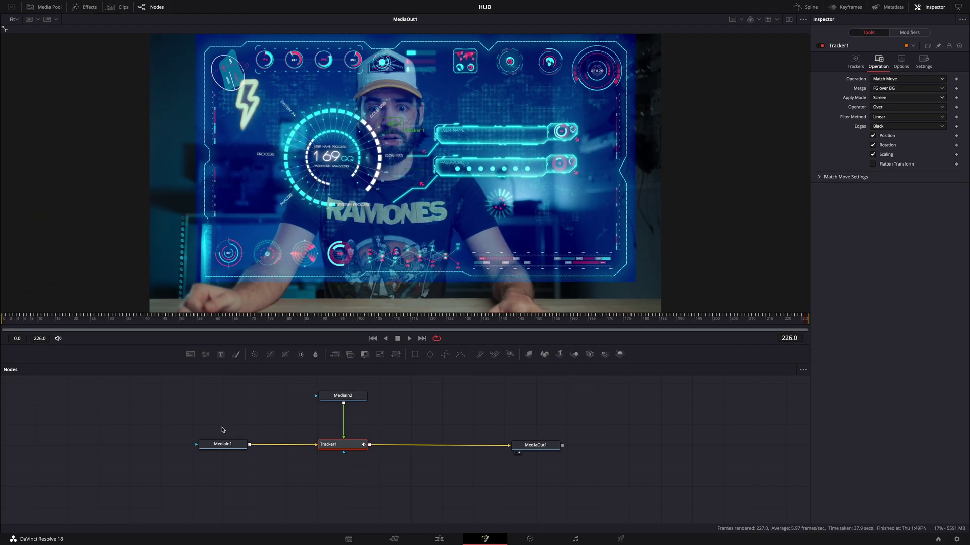
left_click_drag(223, 430, 527, 468)
left_click(344, 396)
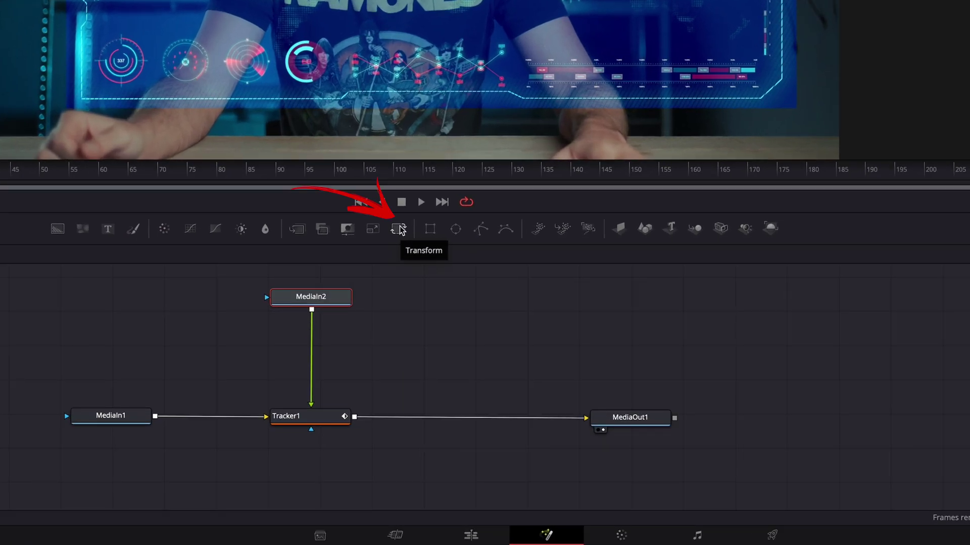
Add Transform1 after MediaIn2 with size 0.517 and Flip Horizontal on, placed above Tracker1.
left_click(399, 230)
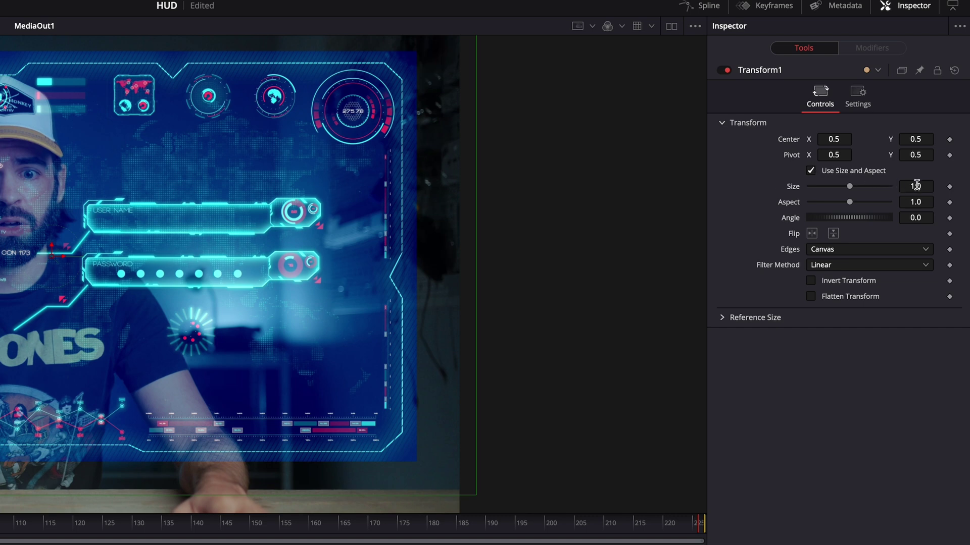
left_click_drag(916, 186, 834, 221)
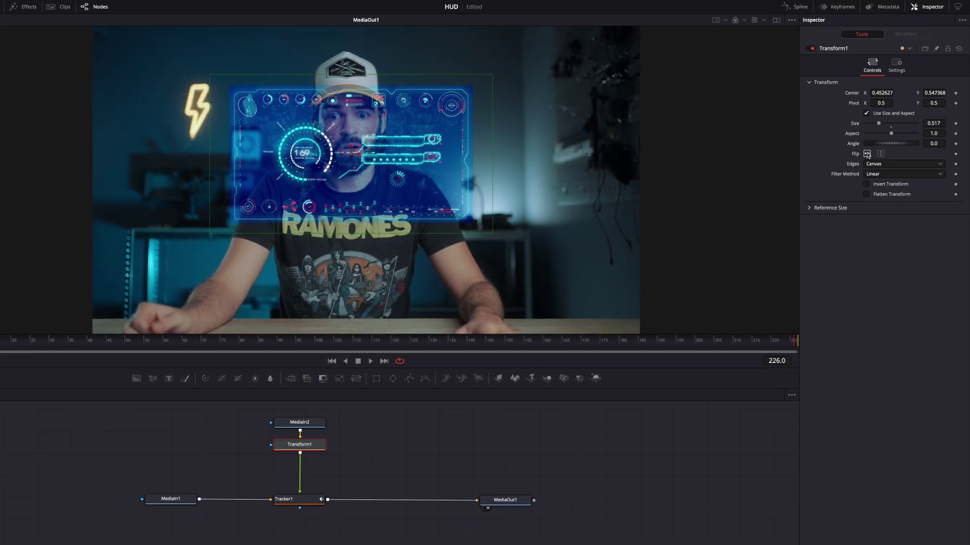
left_click(811, 233)
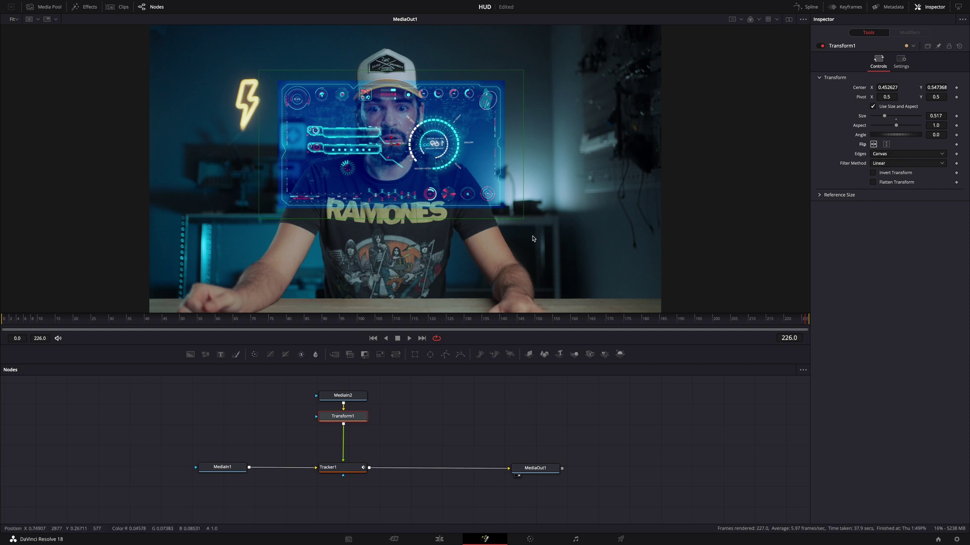
left_click_drag(353, 424, 352, 440)
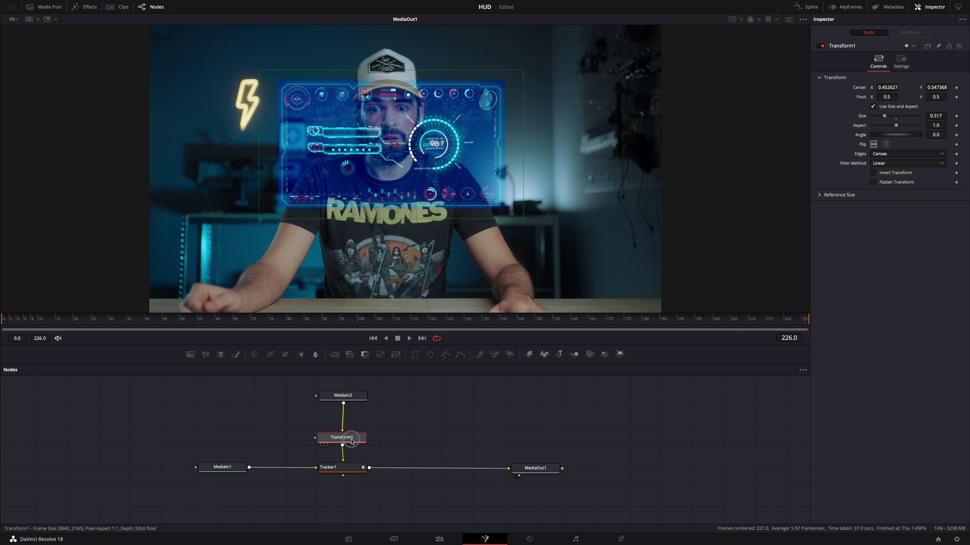
Insert a DVE node after MediaIn2 using the tool search.
left_click(340, 397)
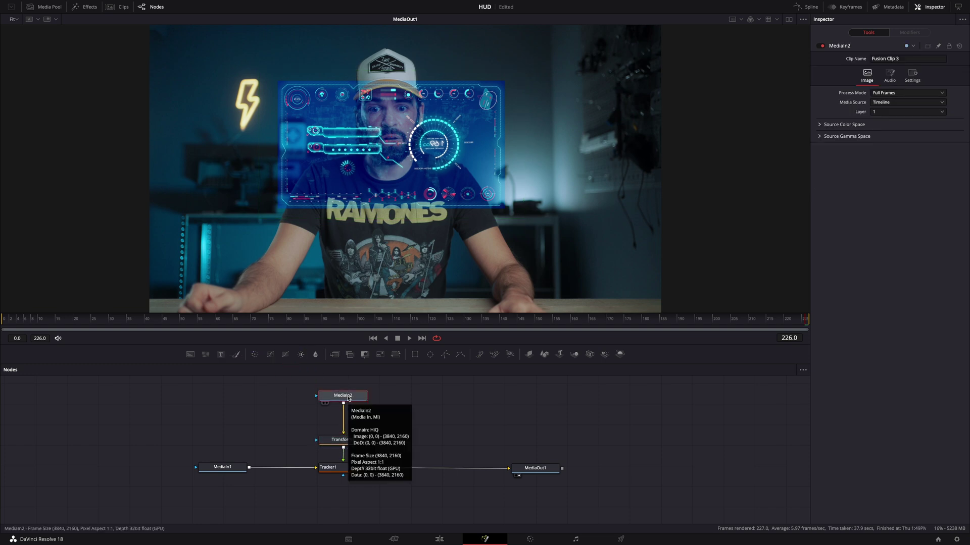
key("shift+space")
type("dve")
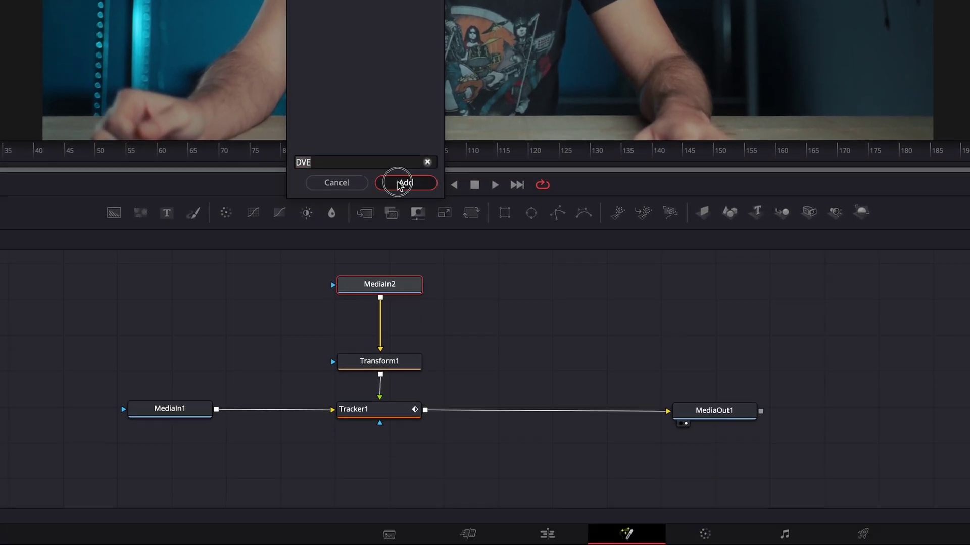
left_click(401, 384)
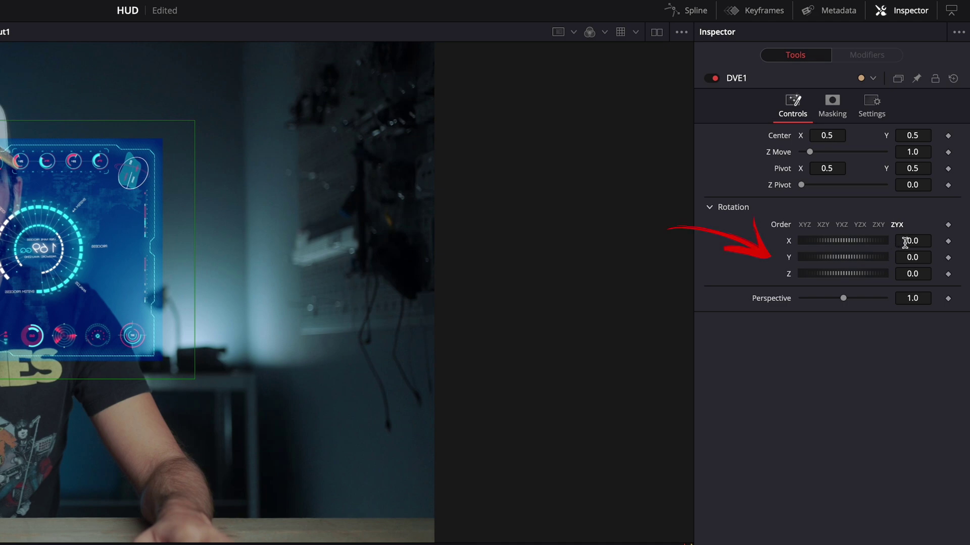
Keyframe the DVE's X rotation so the HUD tilts in perspective at a later frame.
left_click_drag(869, 244, 865, 241)
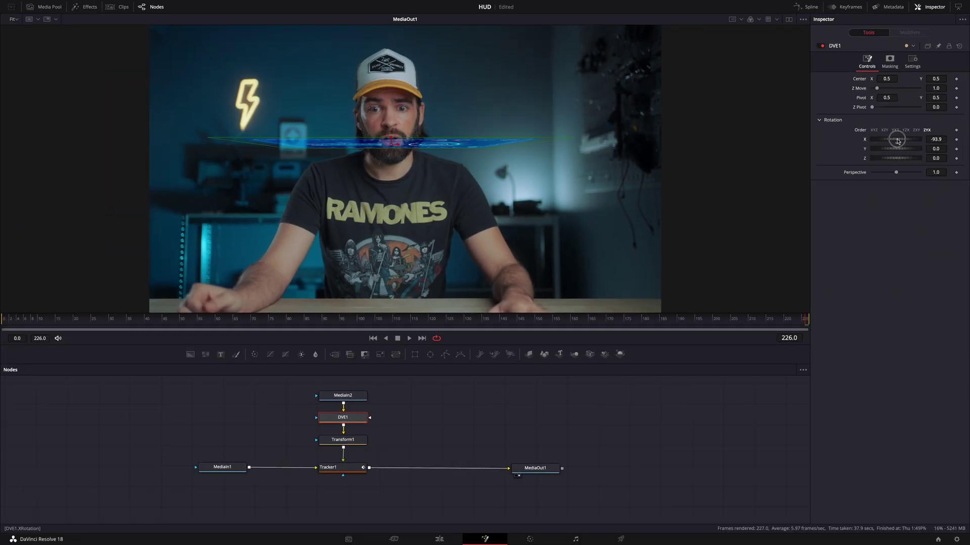
left_click_drag(908, 140, 915, 139)
left_click_drag(58, 319, 356, 320)
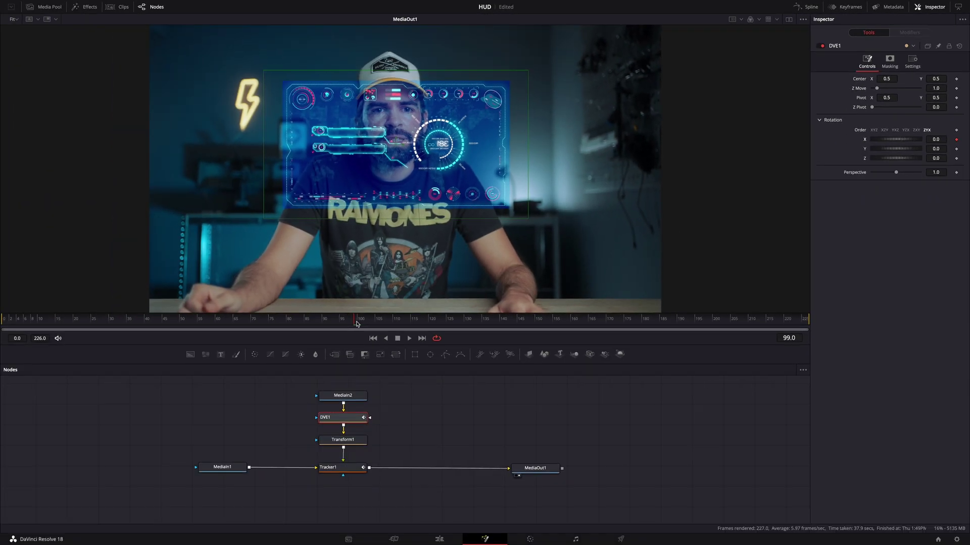
mouse_move(356, 324)
left_mouse_down()
mouse_move(413, 323)
mouse_move(403, 325)
left_mouse_up()
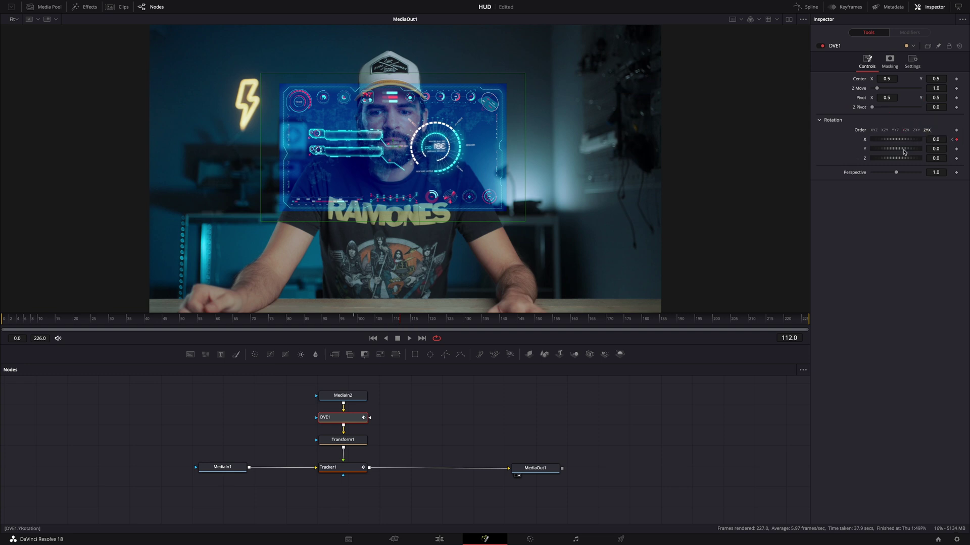
left_click_drag(898, 142, 899, 143)
left_click_drag(415, 320, 349, 320)
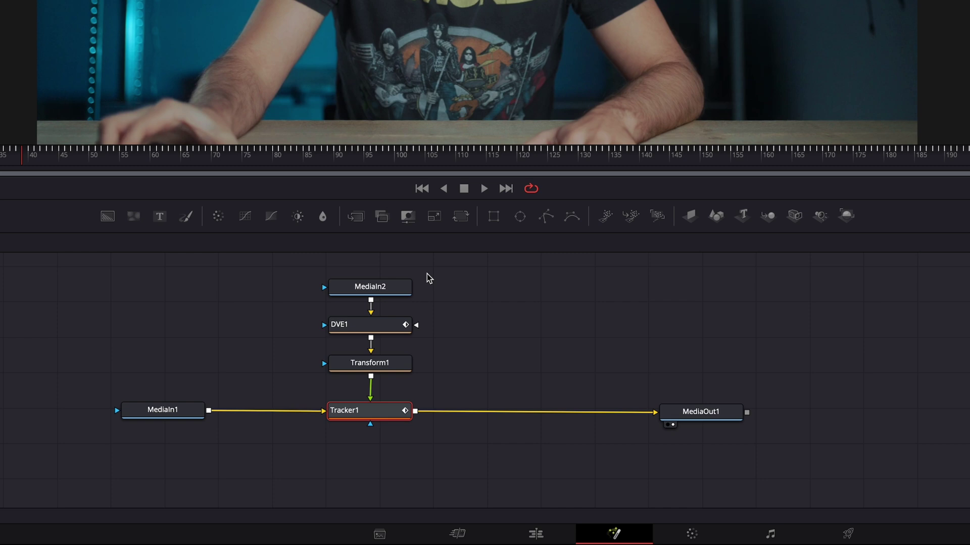
Add a Text1 layer reading 'JORIS' merged onto the HUD, with opacity 0.701.
left_click(366, 294)
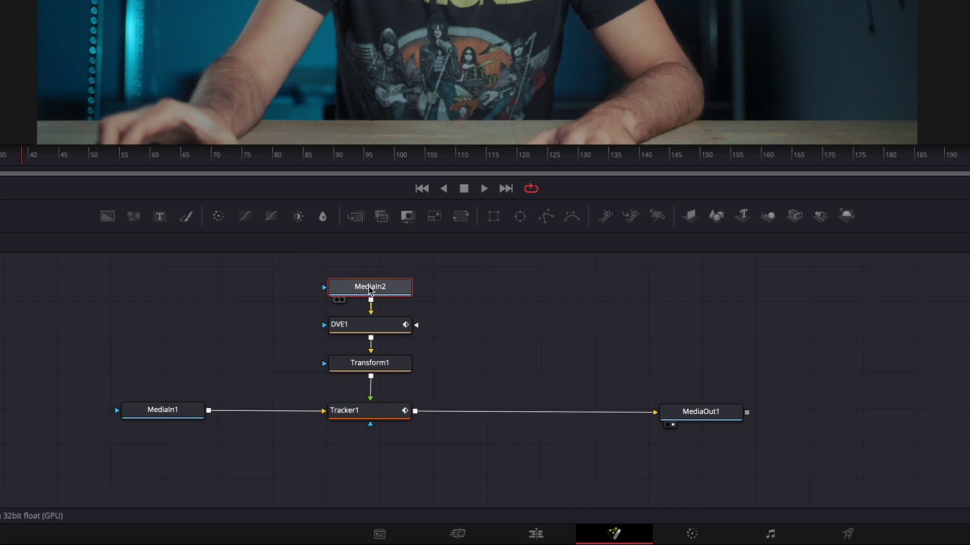
left_click(160, 217)
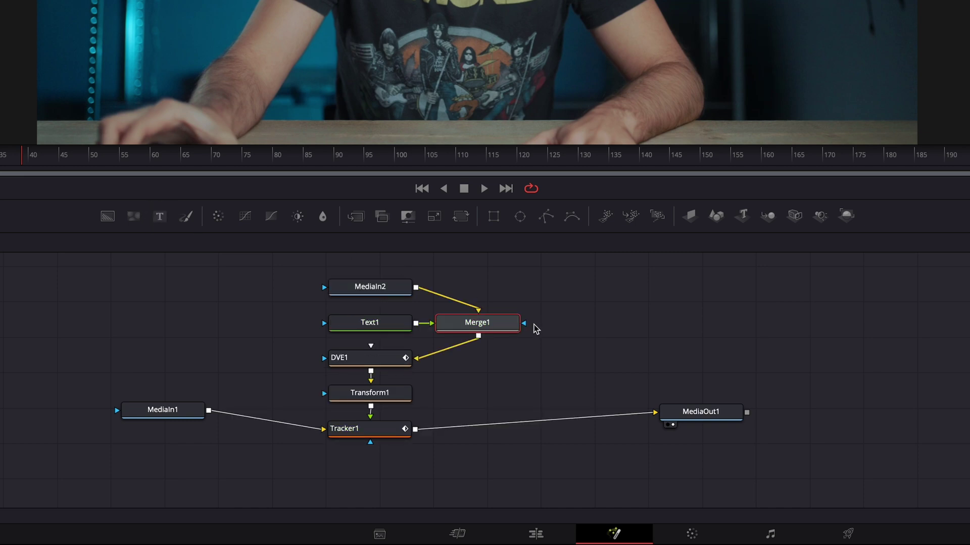
left_click_drag(483, 326, 679, 328)
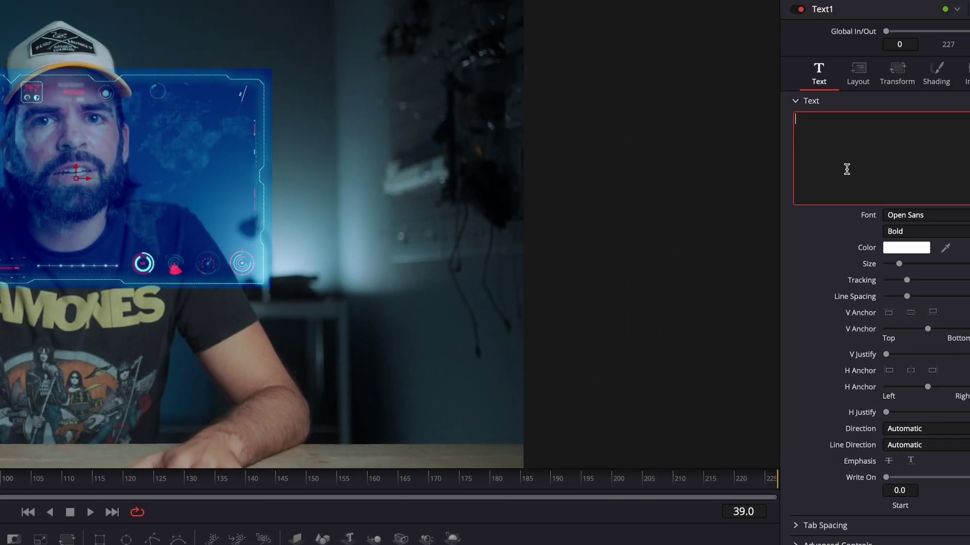
type("JORIS")
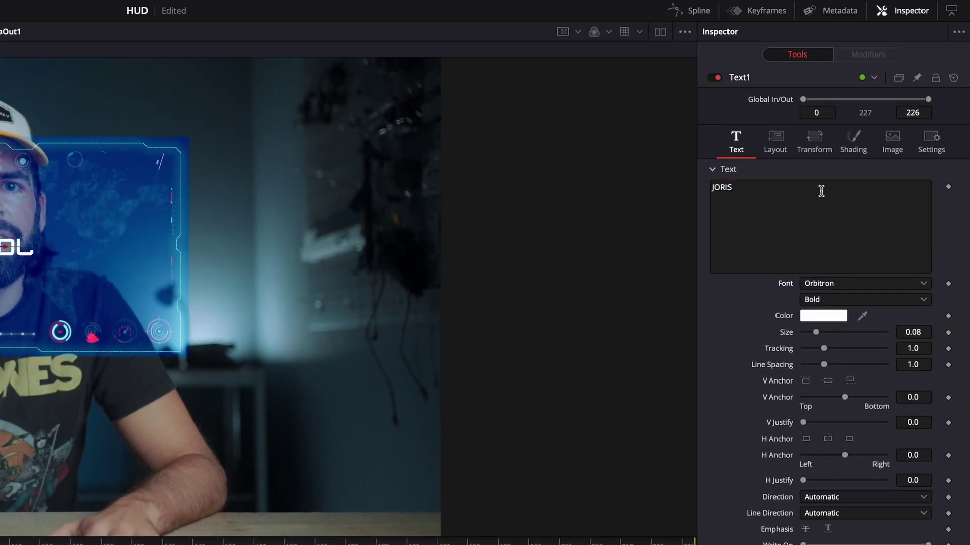
left_click(844, 150)
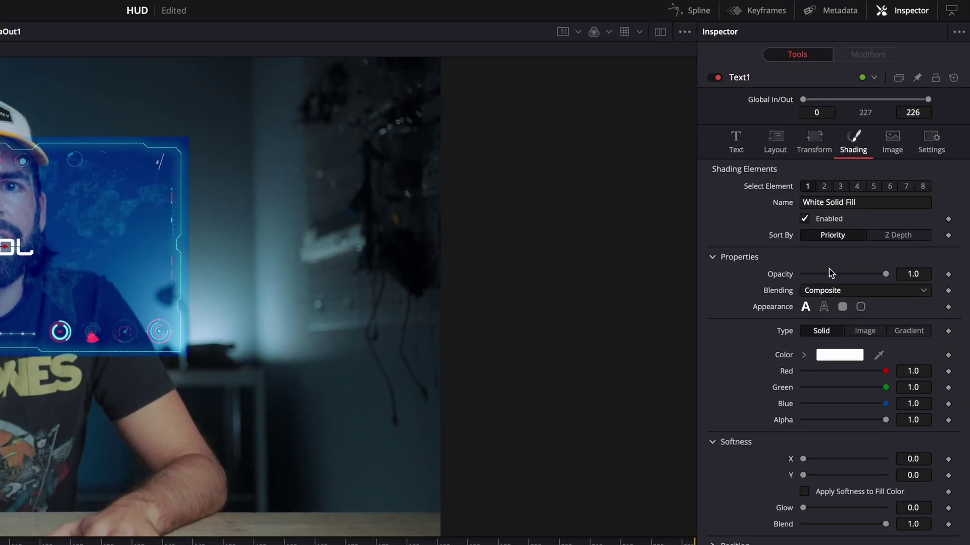
left_click_drag(886, 276, 860, 274)
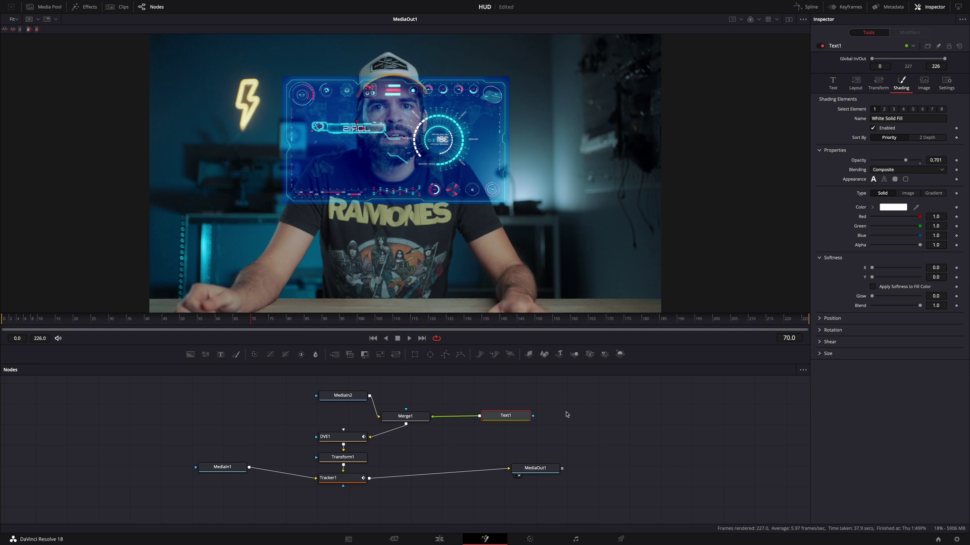
Search for a Glow effect but cancel it, then select Text1 at frame 64.
key("shift+space")
type("gl")
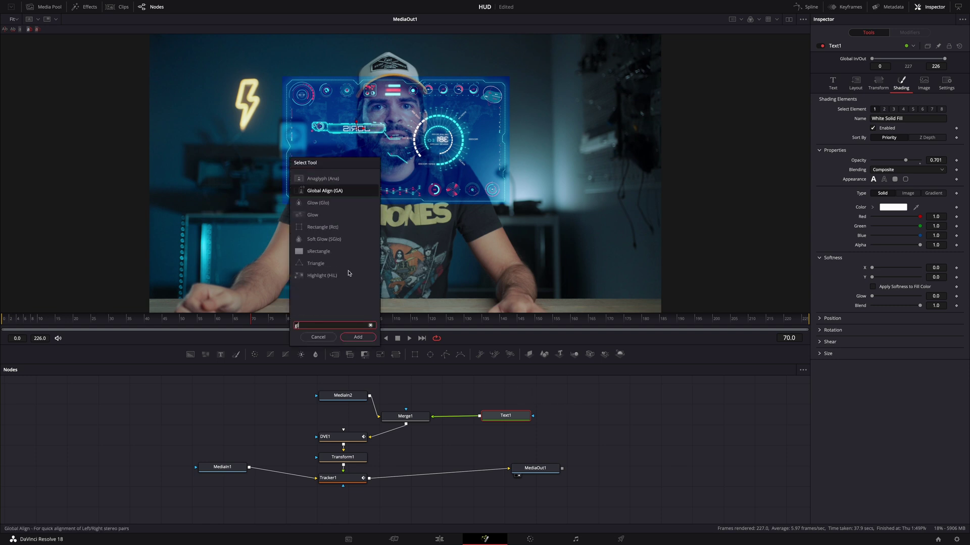
type("ow")
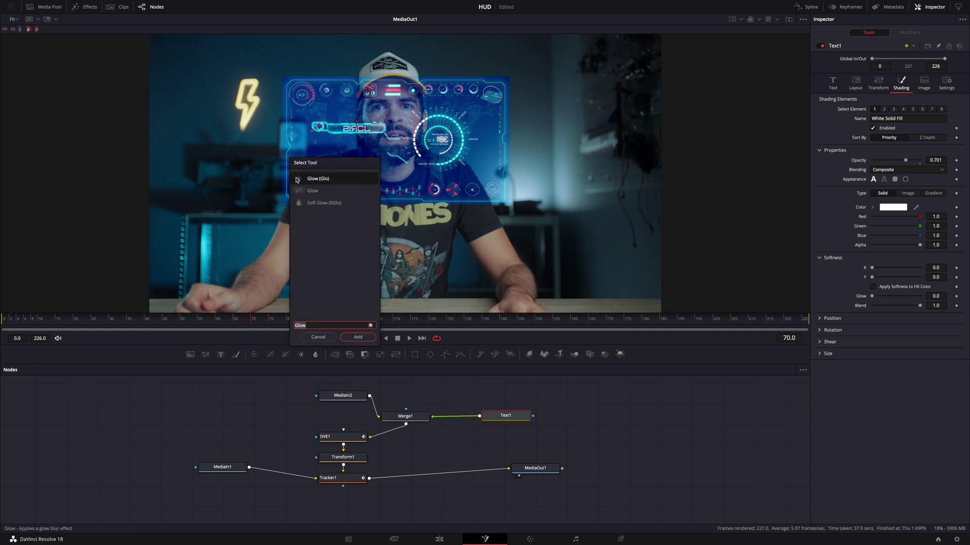
left_click(315, 337)
left_click_drag(498, 414, 496, 417)
left_click_drag(243, 319, 233, 322)
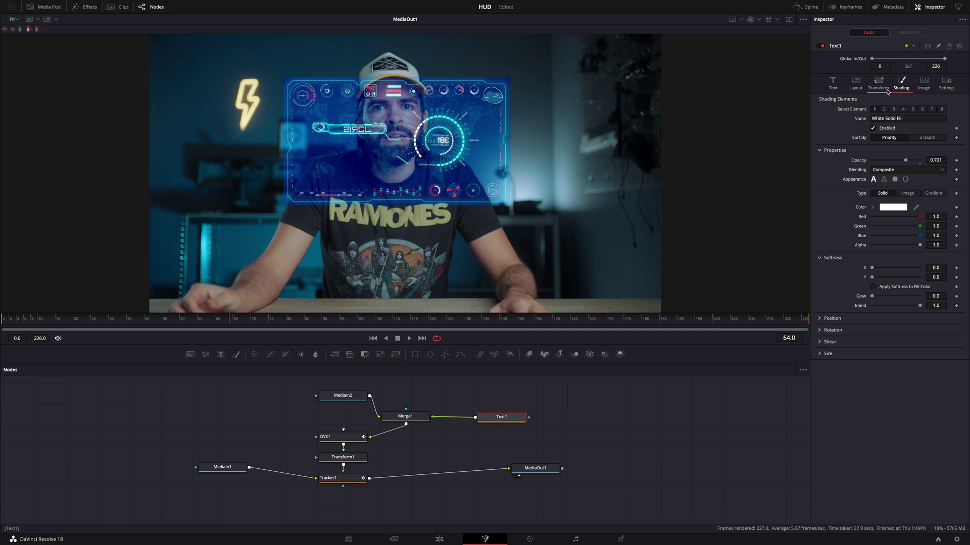
Keyframe Text1's opacity at 0 on frame 64 and 0.724 on frame 73, then review at frame 67.
left_click(833, 83)
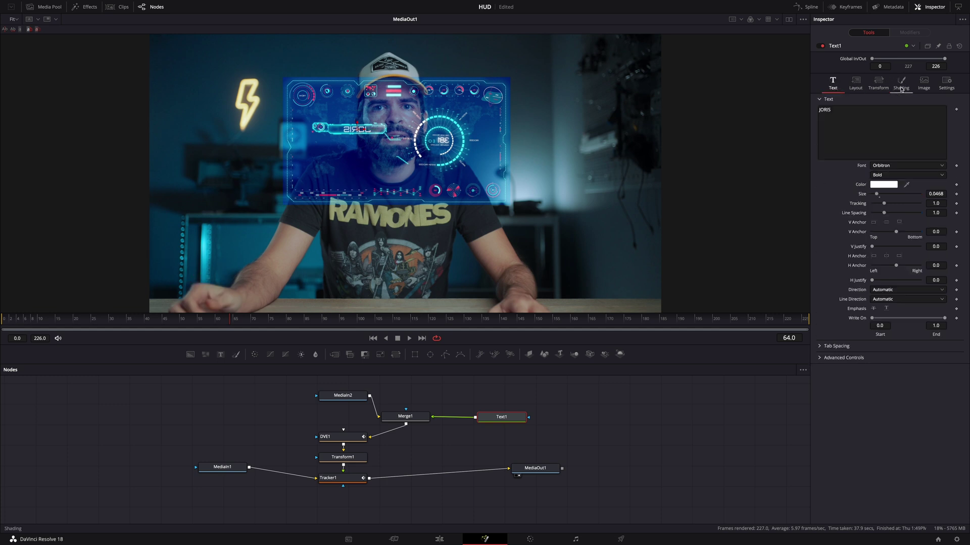
left_click(901, 86)
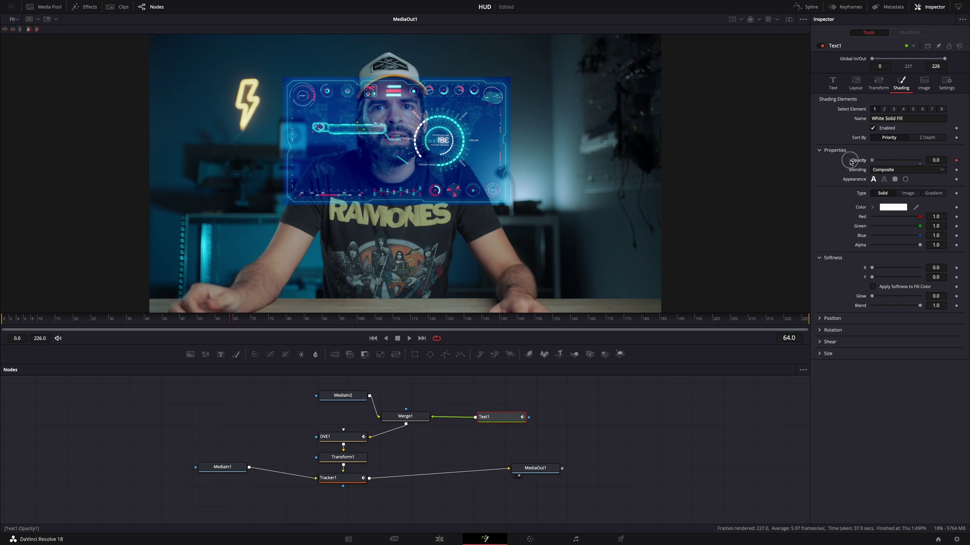
left_click(261, 321)
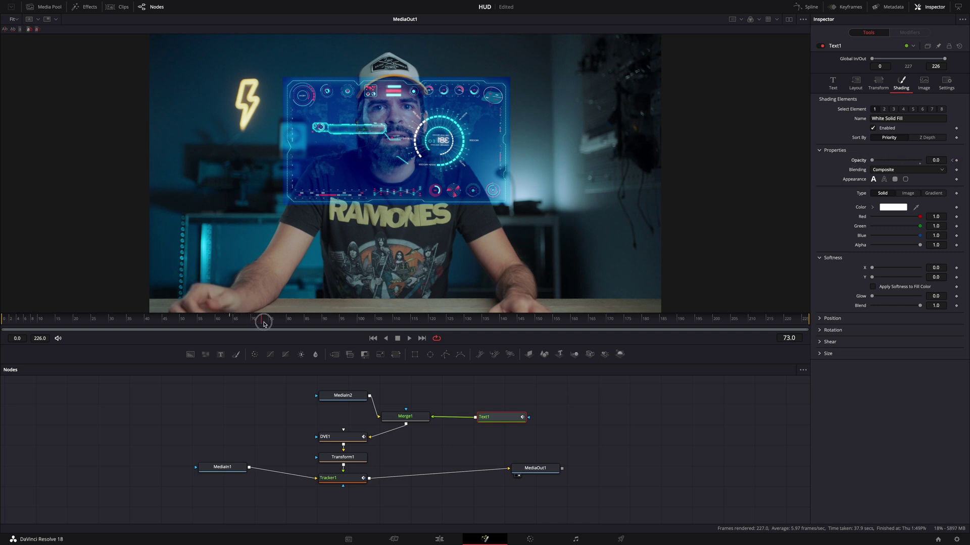
left_click(956, 160)
left_click_drag(872, 160, 877, 162)
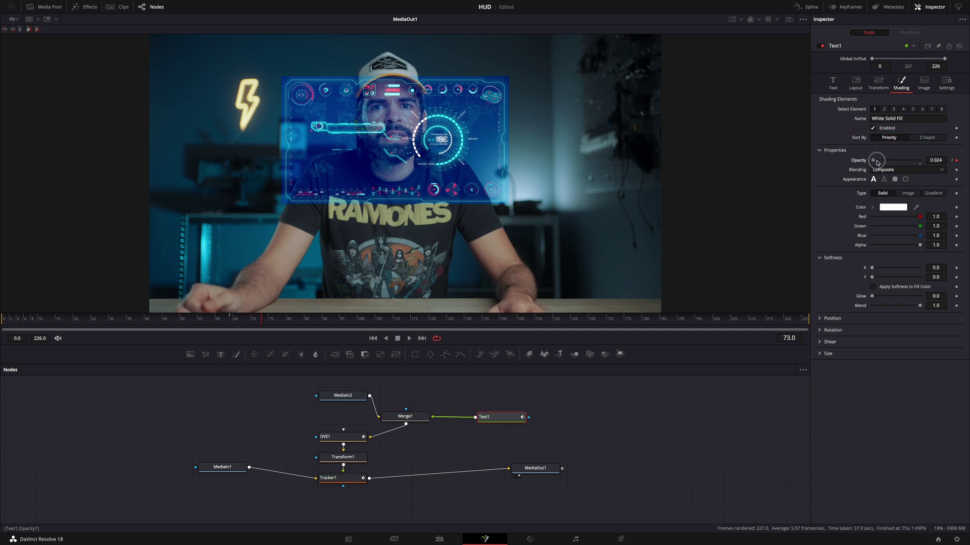
left_click(237, 321)
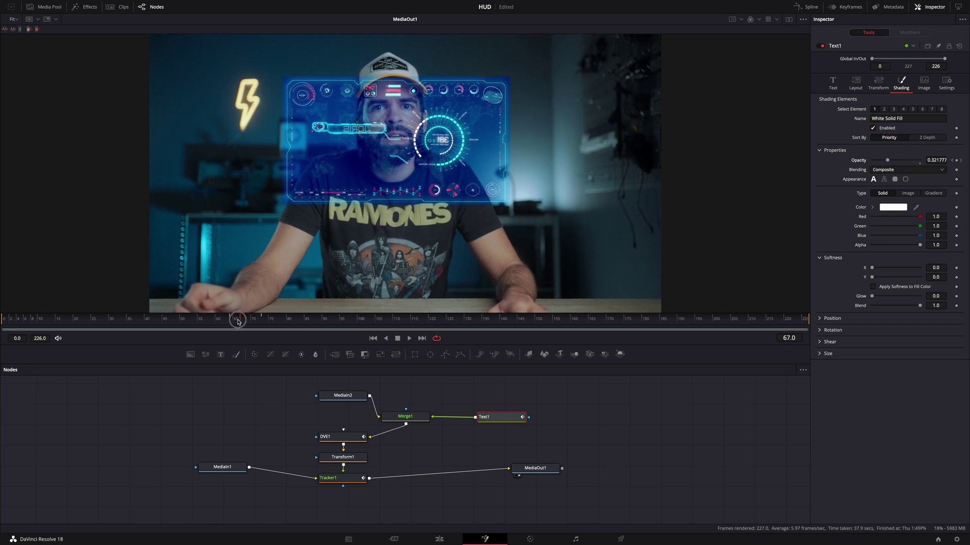